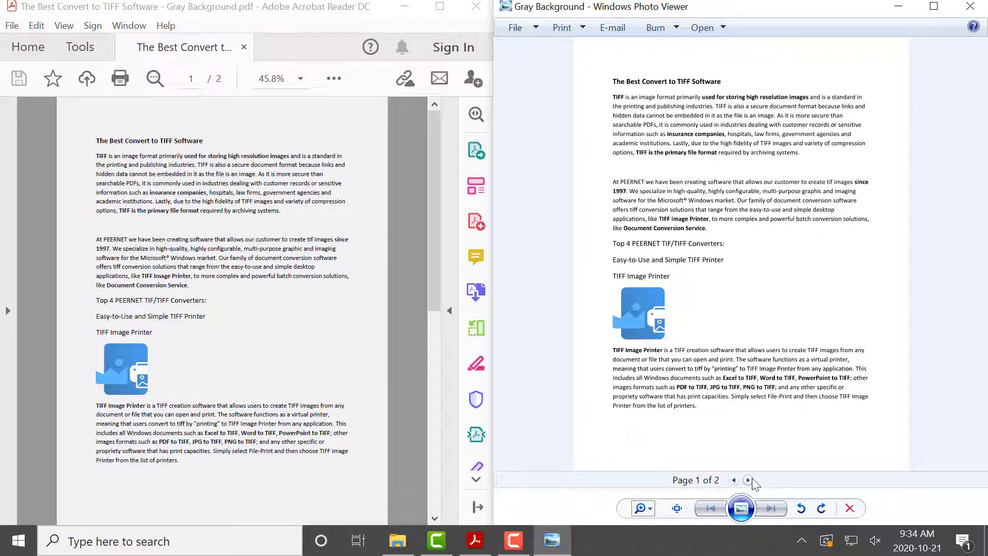
Step: View the second page of the Gray Background TIFF image and return to its first page
left_click(749, 480)
left_click(734, 480)
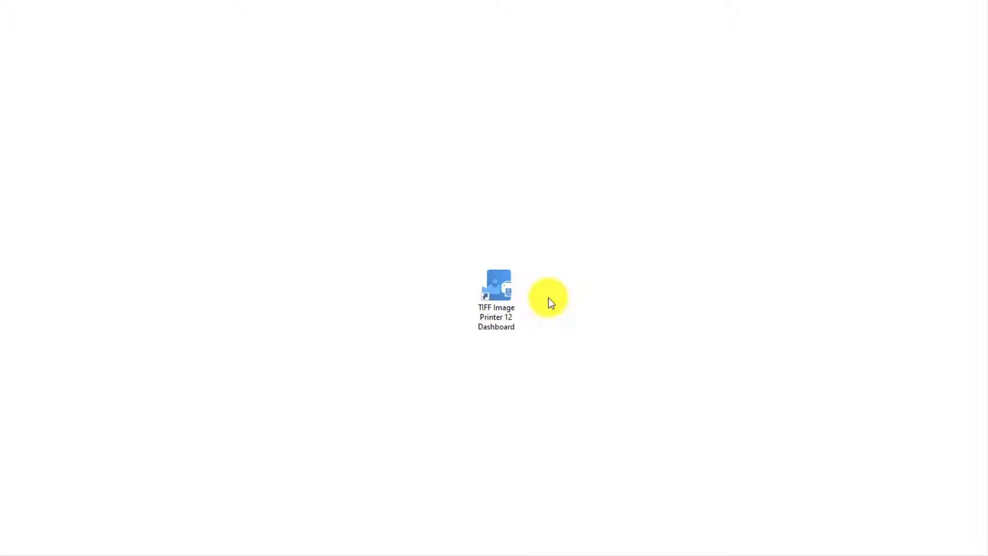
Step: Launch the TIFF Image Printer 12 Dashboard and open its profile manager for editing and creating profiles
left_click(512, 289)
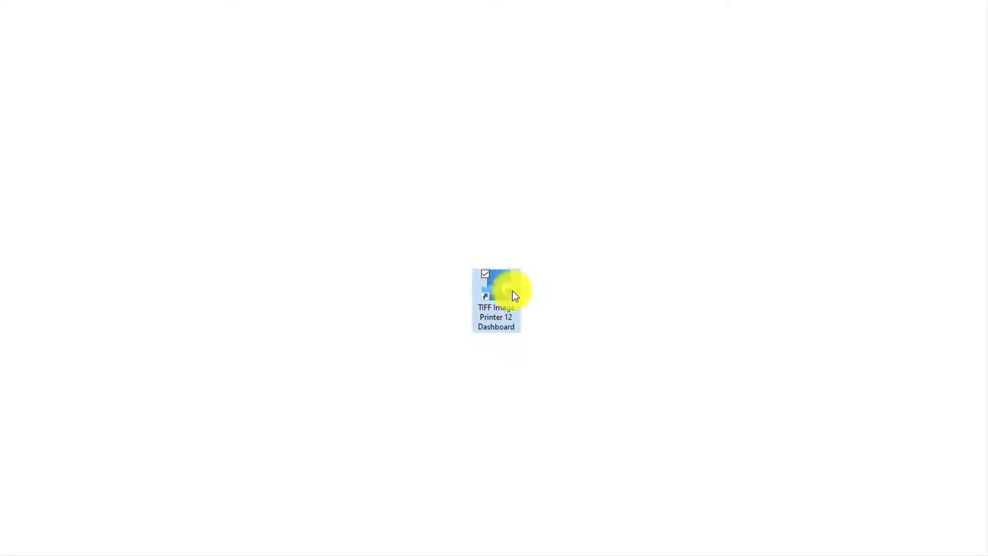
double_click(512, 290)
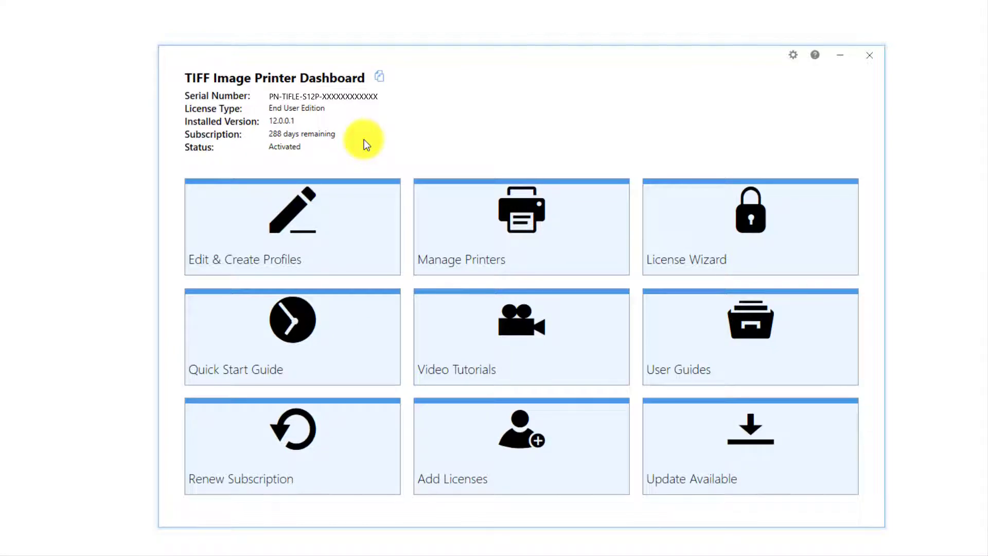
left_click(347, 205)
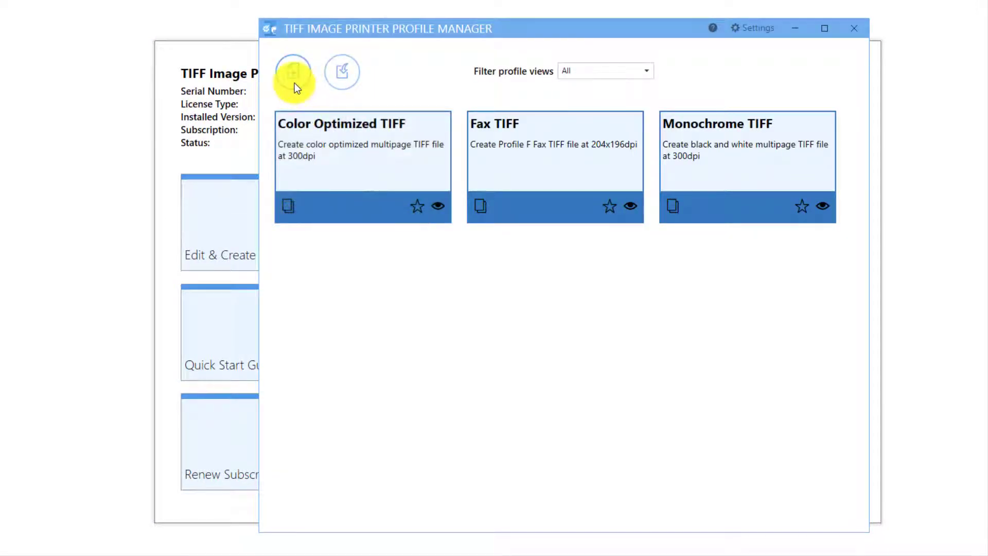
Step: Duplicate the Color Optimized TIFF profile as Demo Profile, adding "for gray scans" to the end of its description
left_click(291, 204)
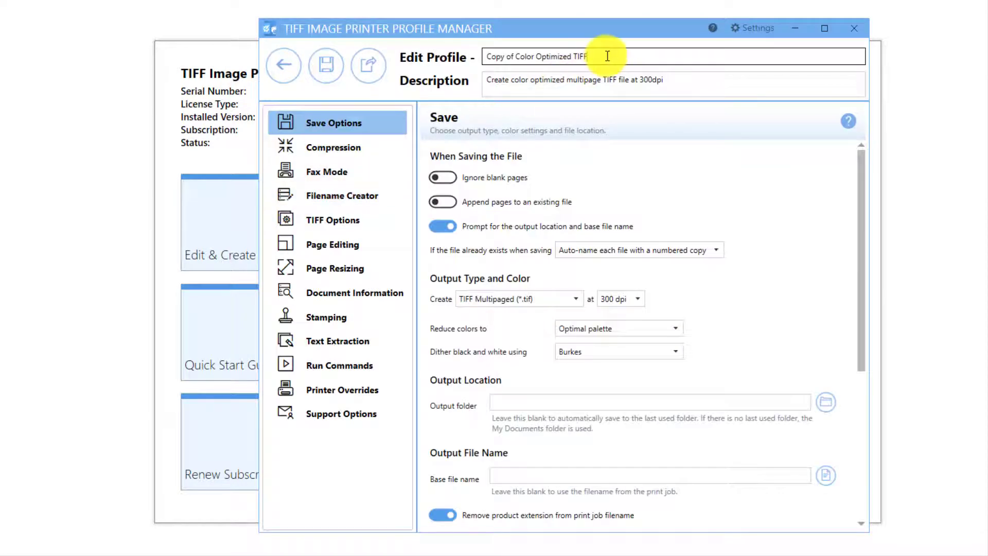
left_click_drag(607, 56, 484, 50)
key("BackSpace")
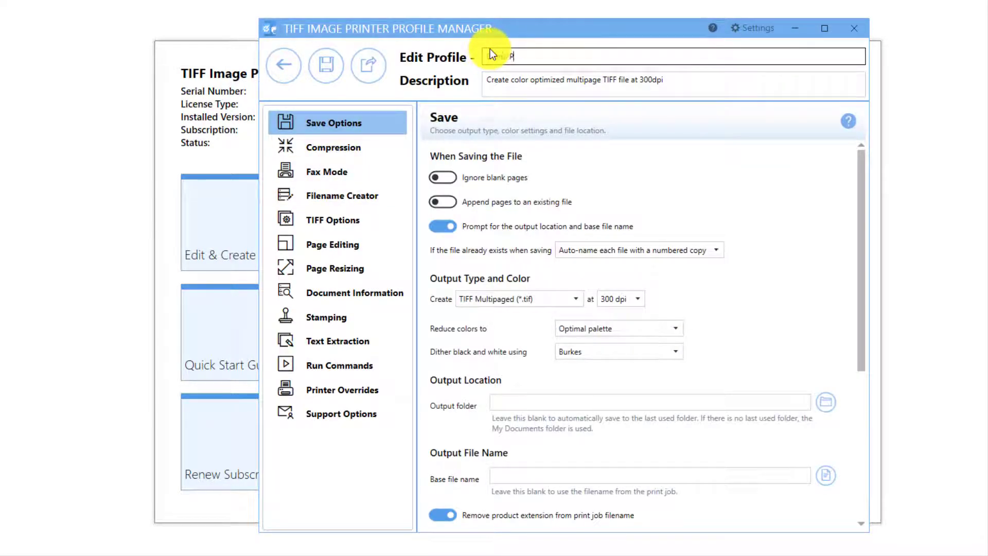
type("Demo Profile")
left_click(671, 80)
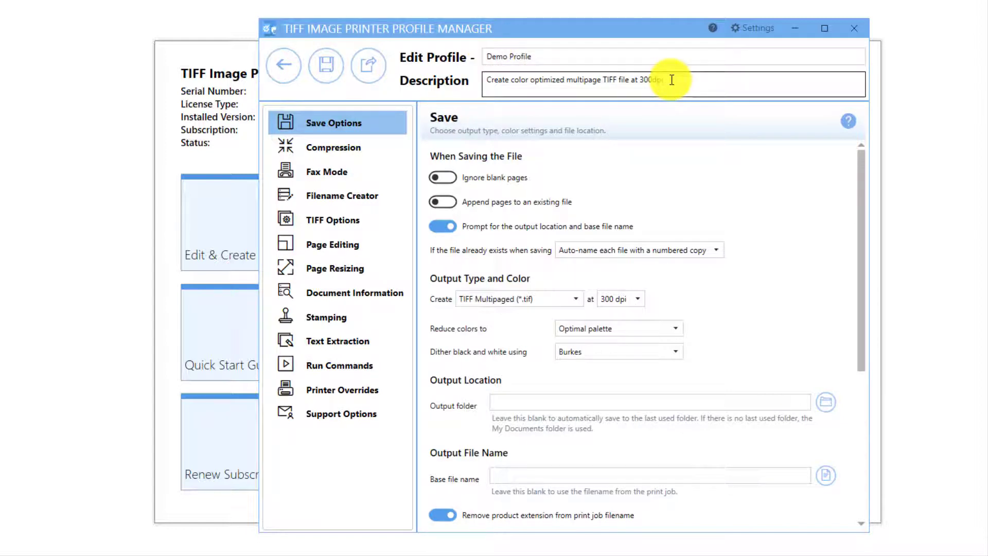
type("for gray scans")
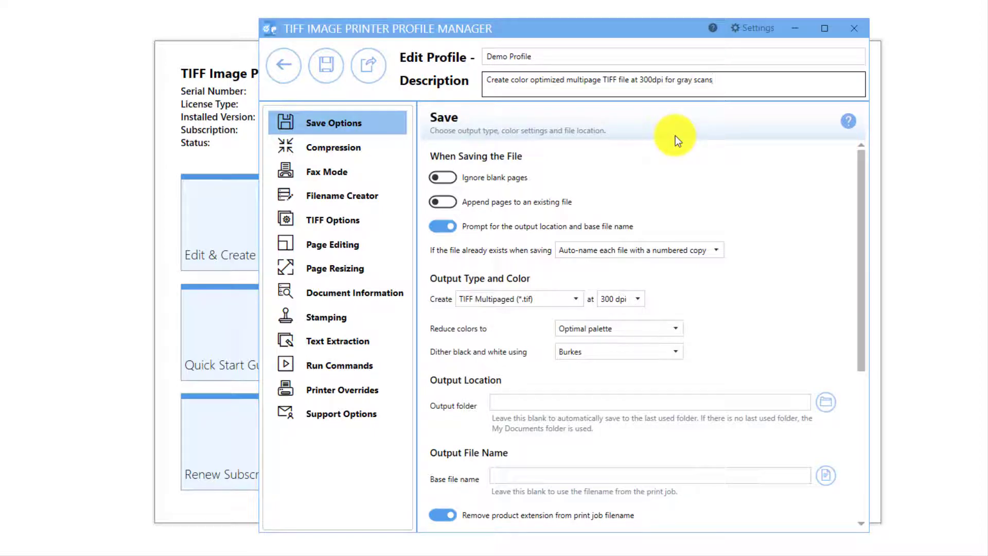
Step: Enable the page brightness adjustment in the profile's page editing settings and lighten pages by 100
left_click(396, 246)
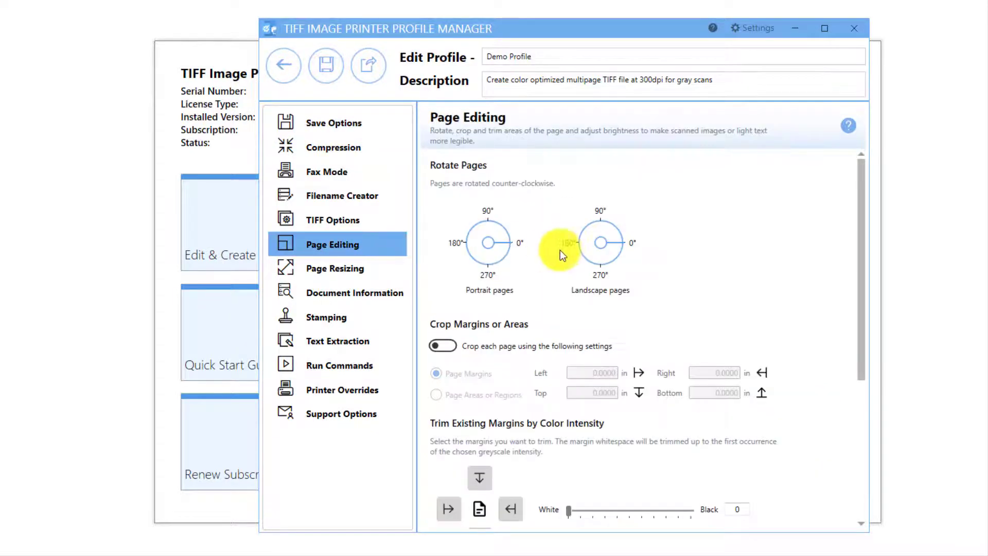
scroll(556, 251, "down", 3)
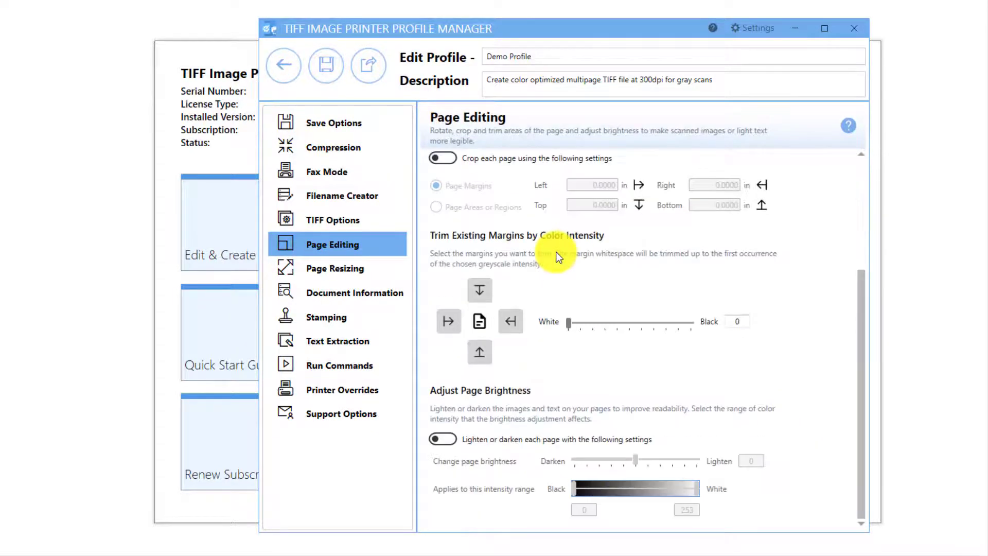
left_click(442, 438)
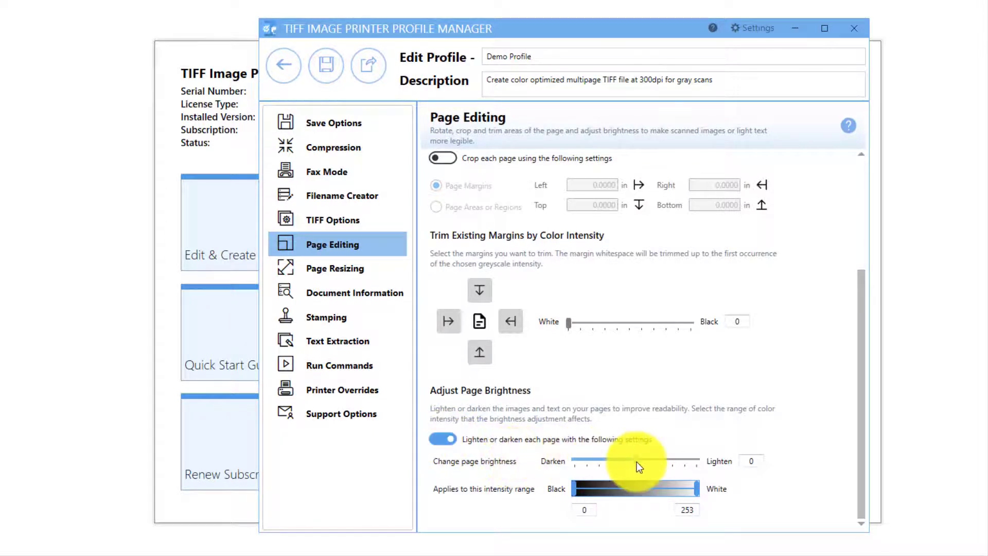
left_click_drag(637, 461, 702, 461)
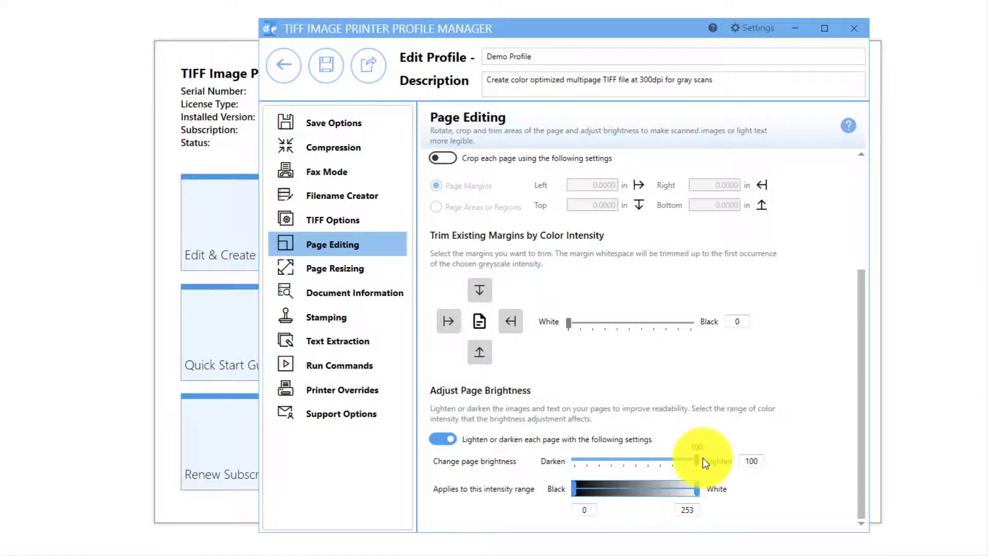
Step: Set the intensity range affected by the brightness adjustment to 230 through 255
left_click(591, 516)
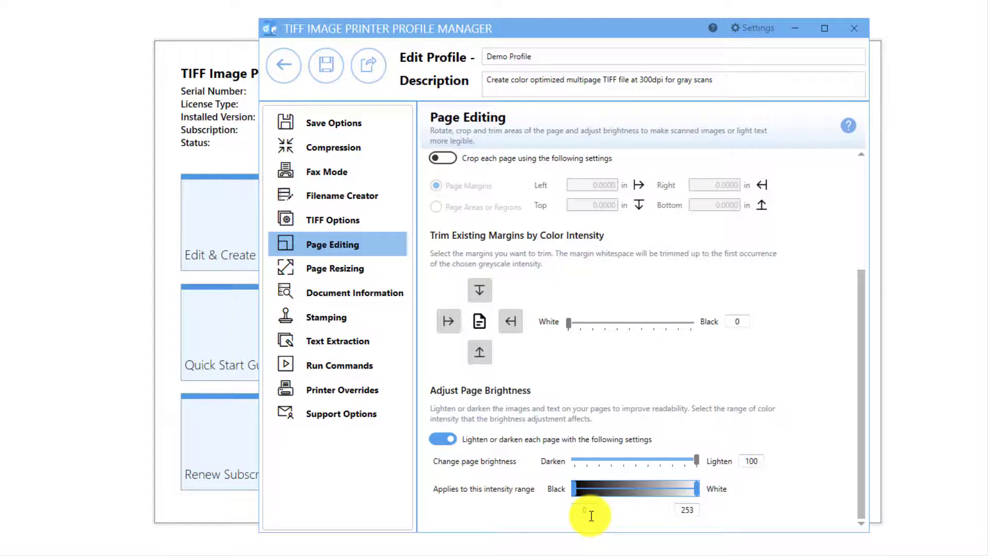
left_click_drag(588, 511, 572, 512)
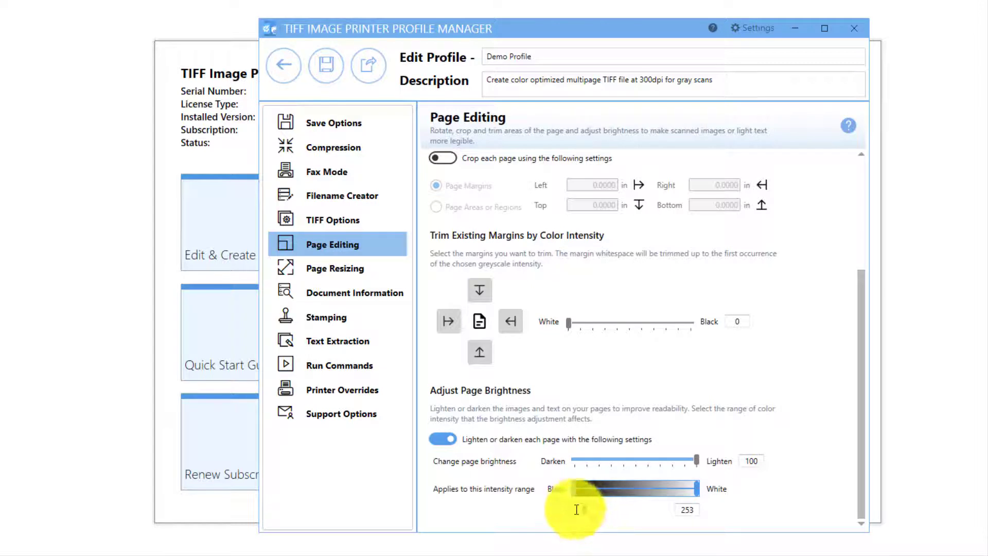
type("220")
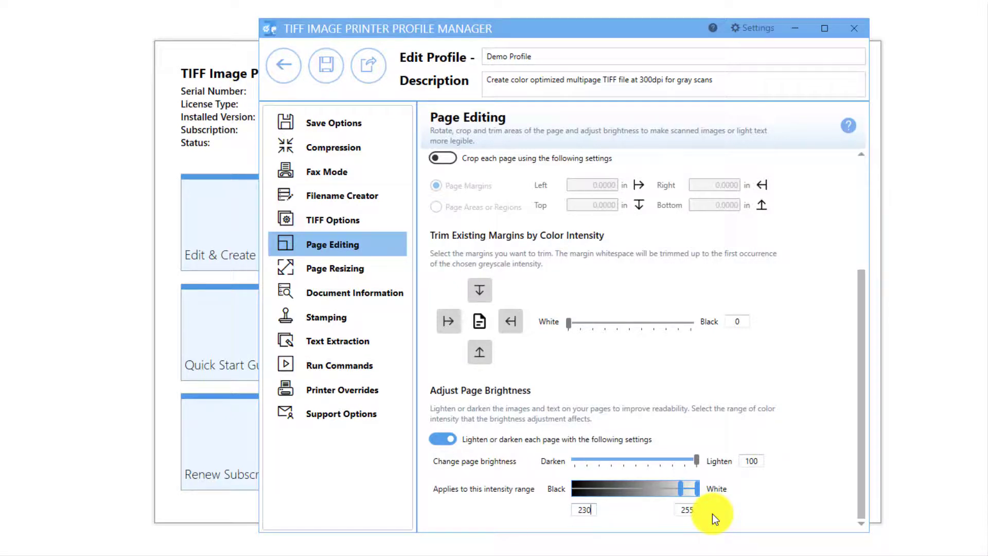
Step: Save Demo Profile and close the profile manager
left_click(326, 81)
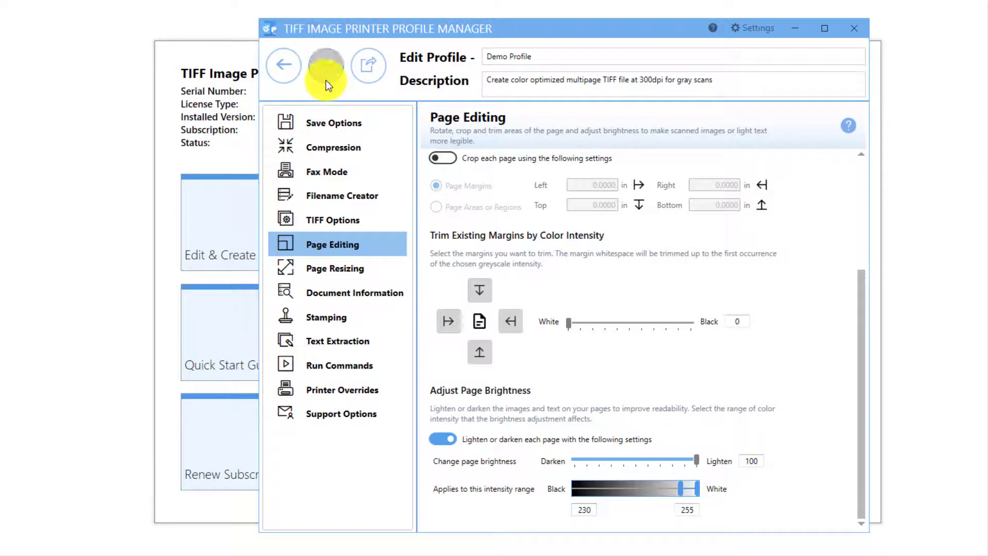
left_click(291, 78)
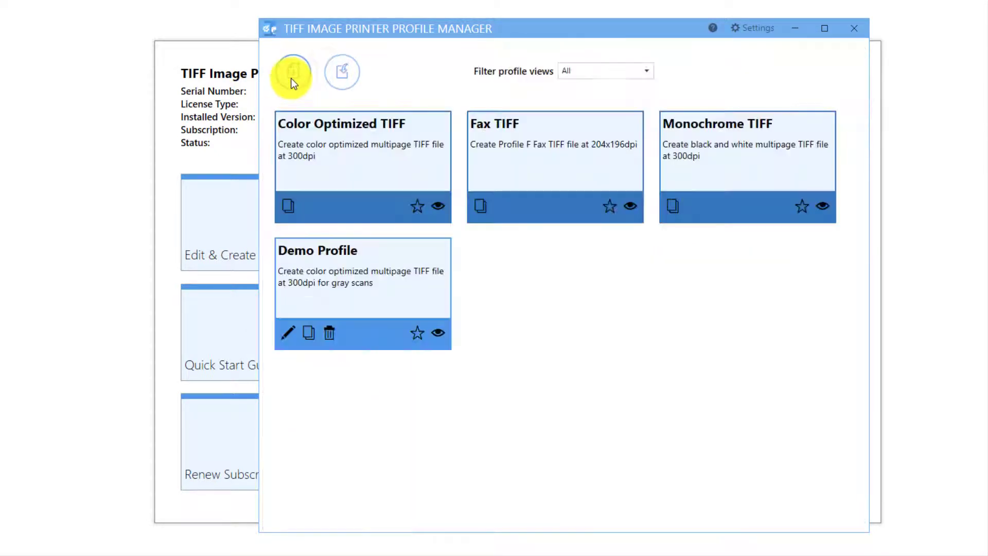
left_click(845, 32)
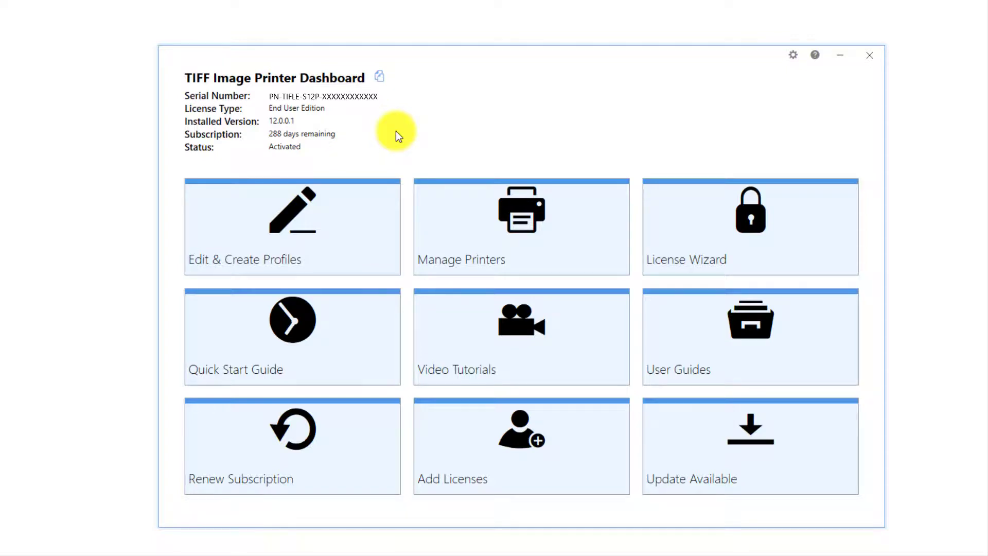
Step: Assign Demo Profile to the TIFF Image Printer 12 printer, save the change and close the dashboard
left_click(523, 232)
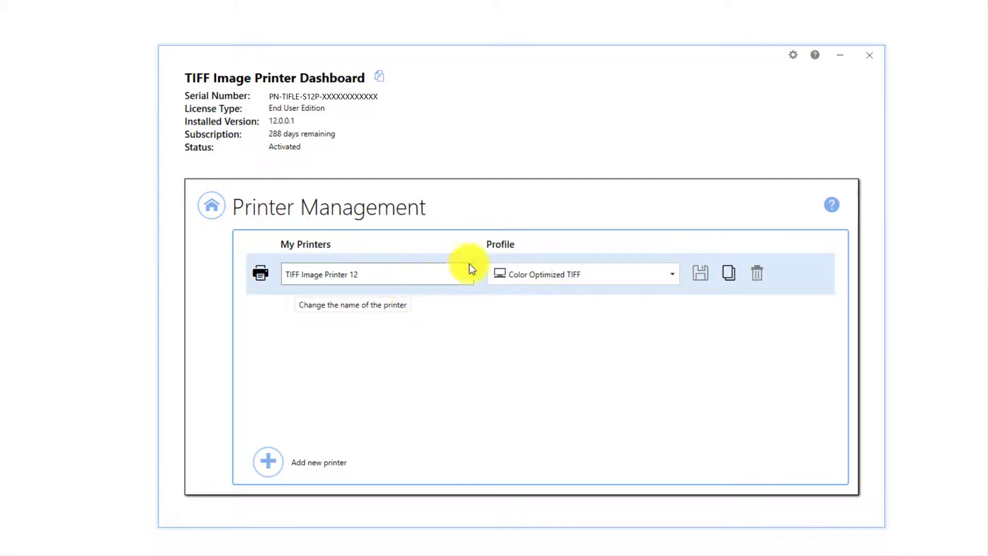
left_click(669, 273)
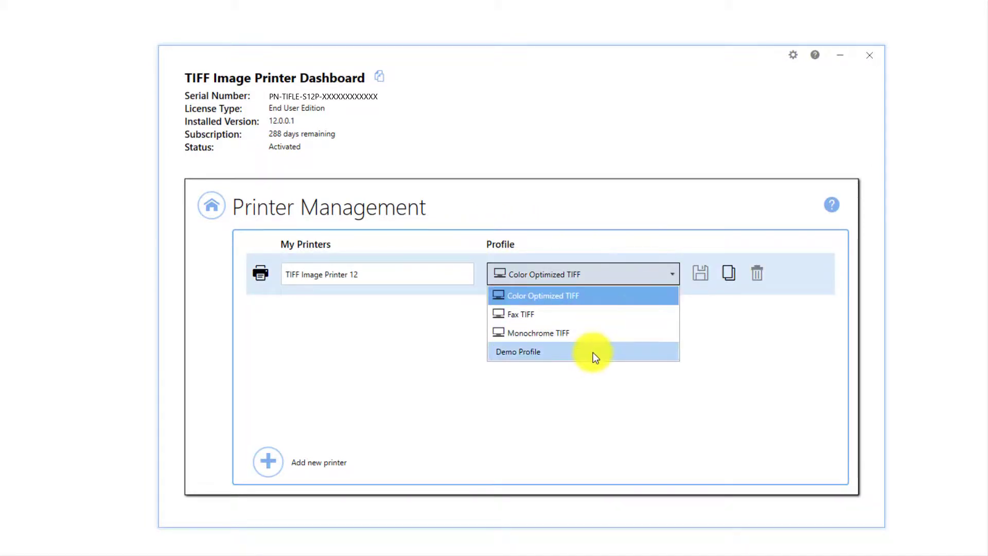
left_click(592, 352)
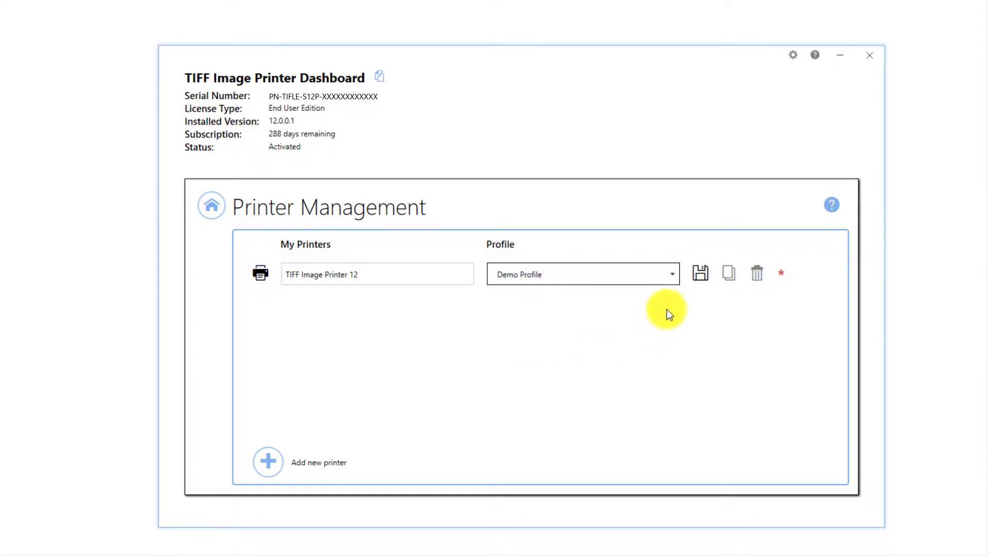
left_click(701, 269)
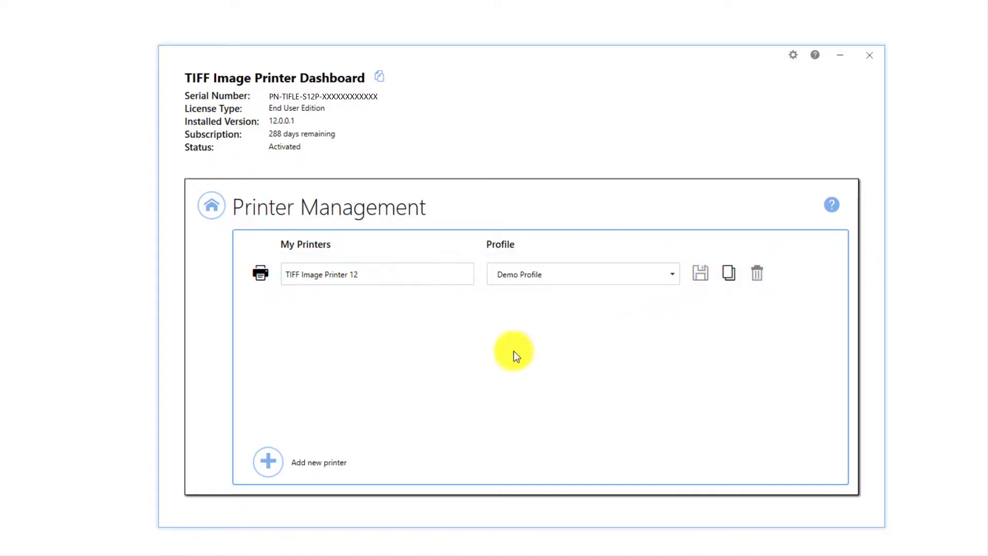
left_click(210, 217)
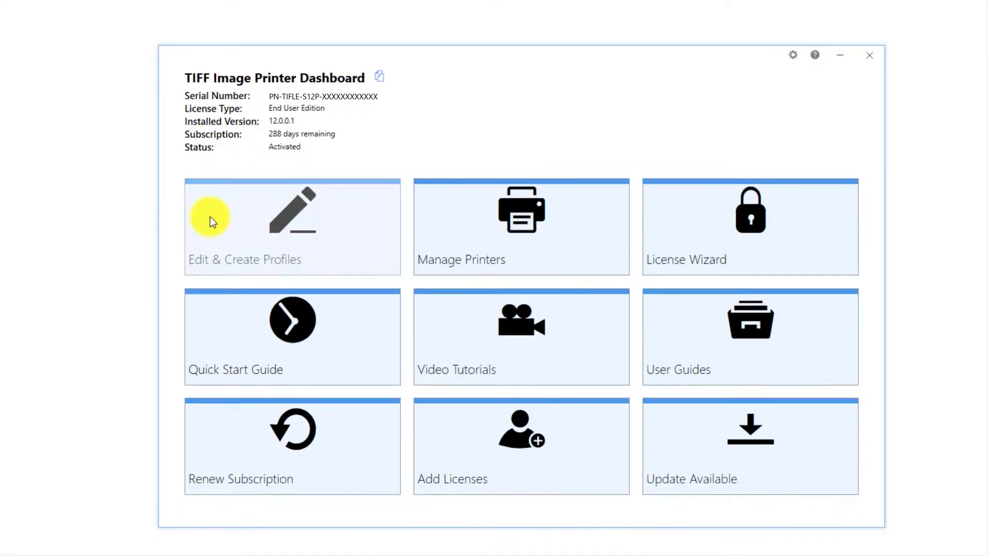
left_click(869, 55)
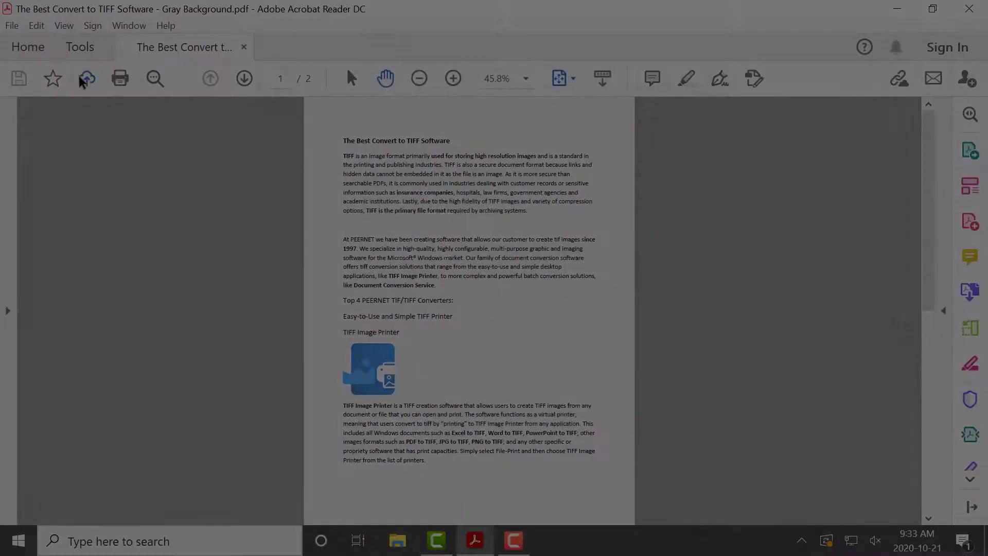
Step: In Adobe Acrobat Reader, print the gray-background PDF to TIFF Image Printer 12, saving it as Gray Background in Documents with Demo Profile
left_click(11, 26)
left_click(91, 371)
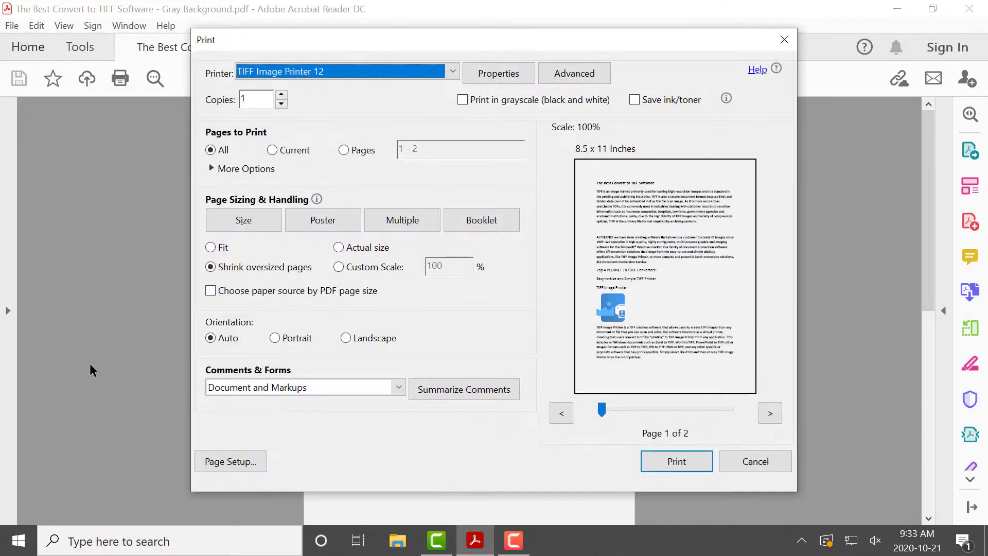
left_click(669, 466)
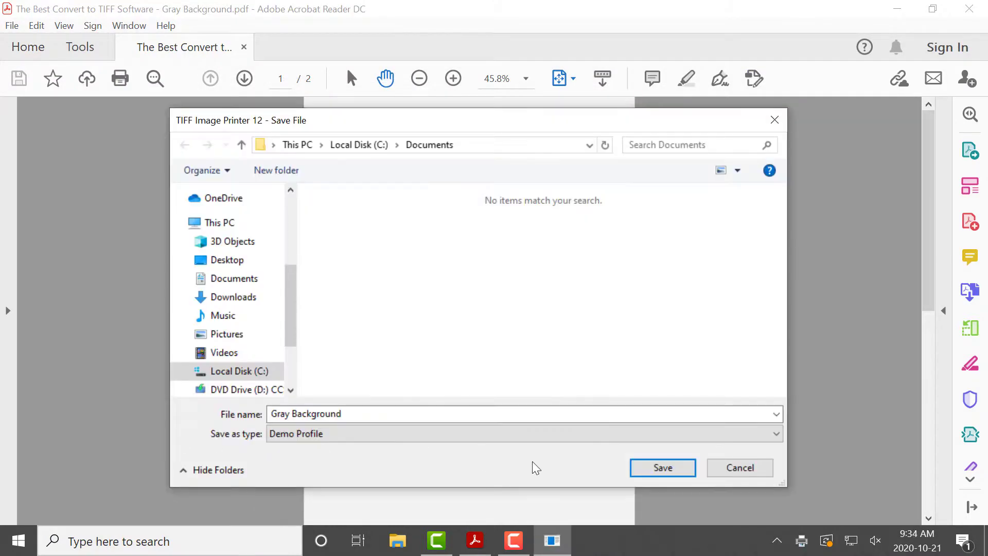
left_click(680, 472)
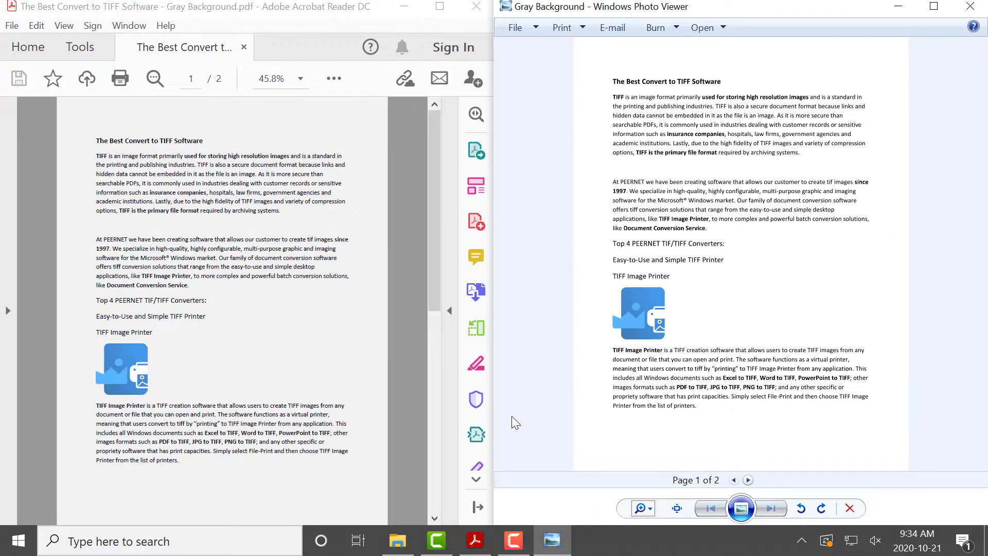
Step: Check both pages of the newly created Gray Background TIFF against the original PDF
left_click(748, 480)
left_click(734, 480)
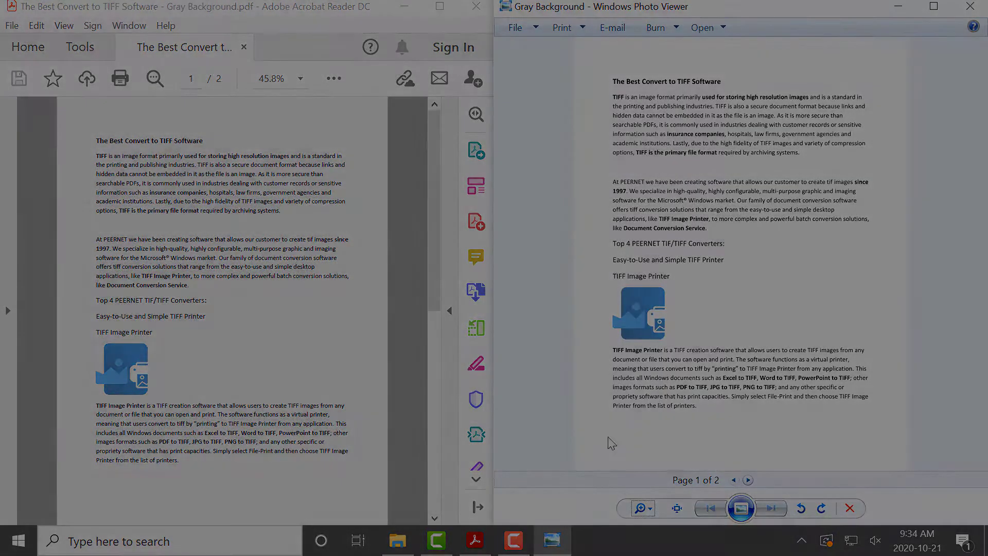